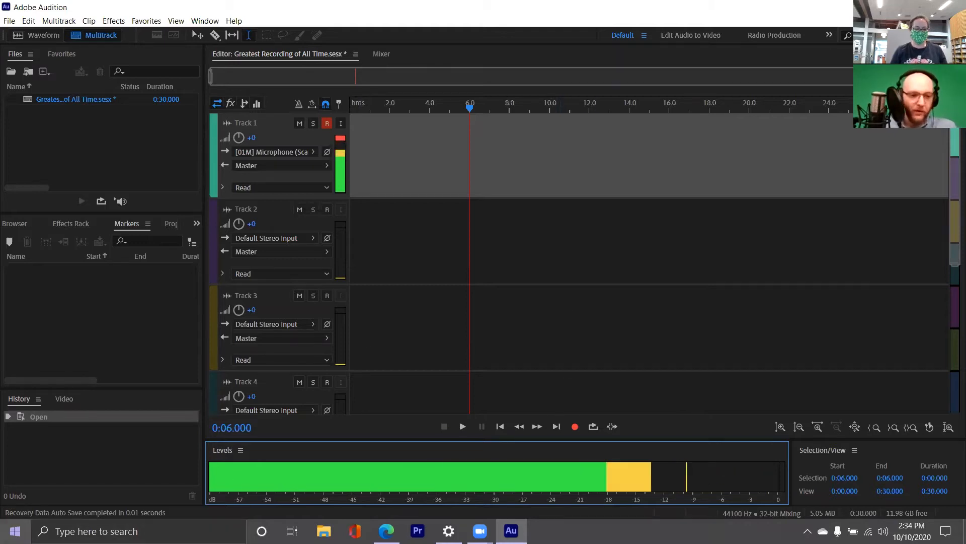
- Record a microphone clip about 15 seconds long on Track 1, starting at about 0:04.6
click(386, 139)
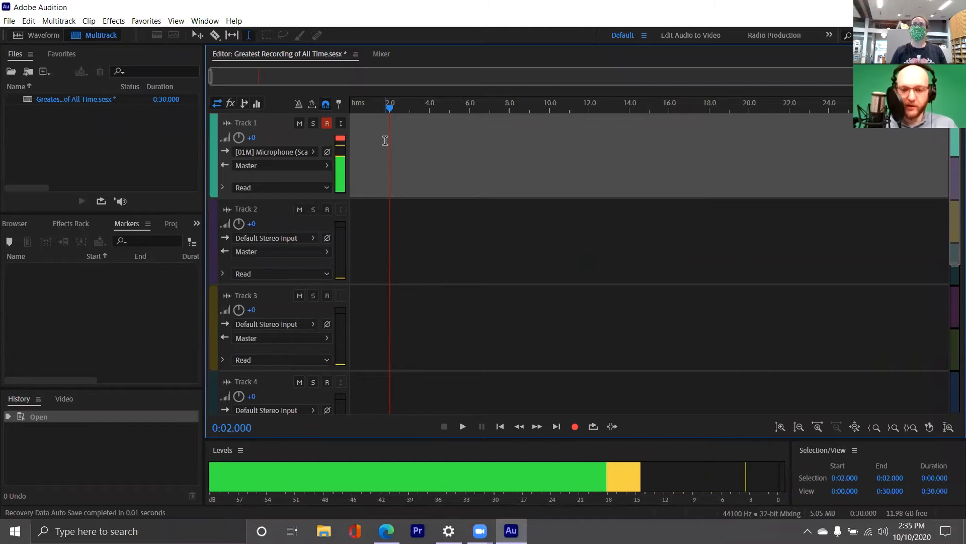
click(430, 142)
click(390, 153)
click(429, 143)
click(438, 147)
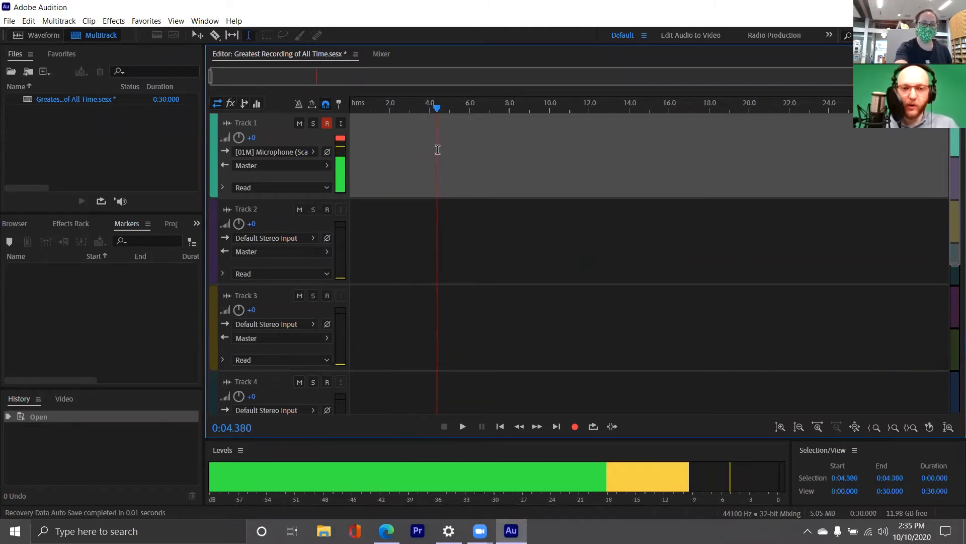
click(407, 157)
click(440, 153)
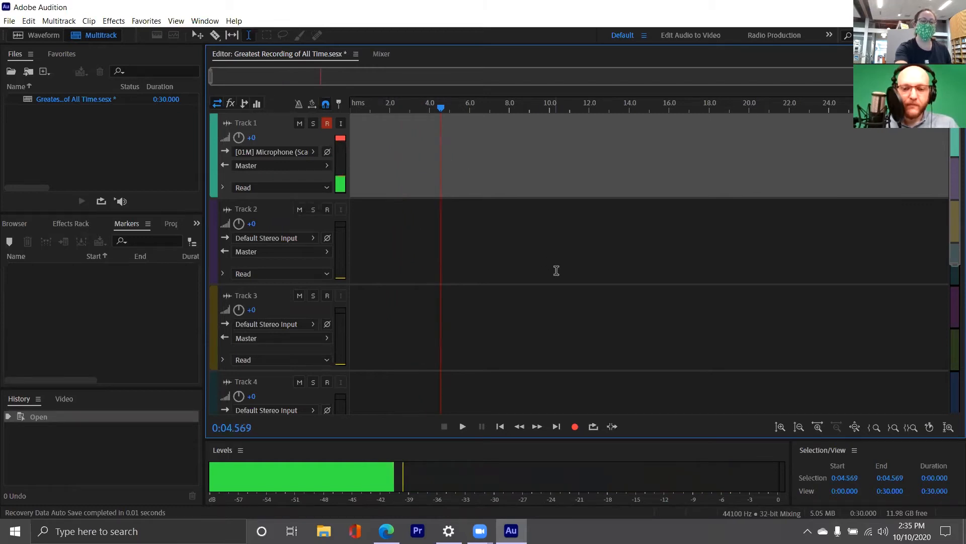
click(575, 427)
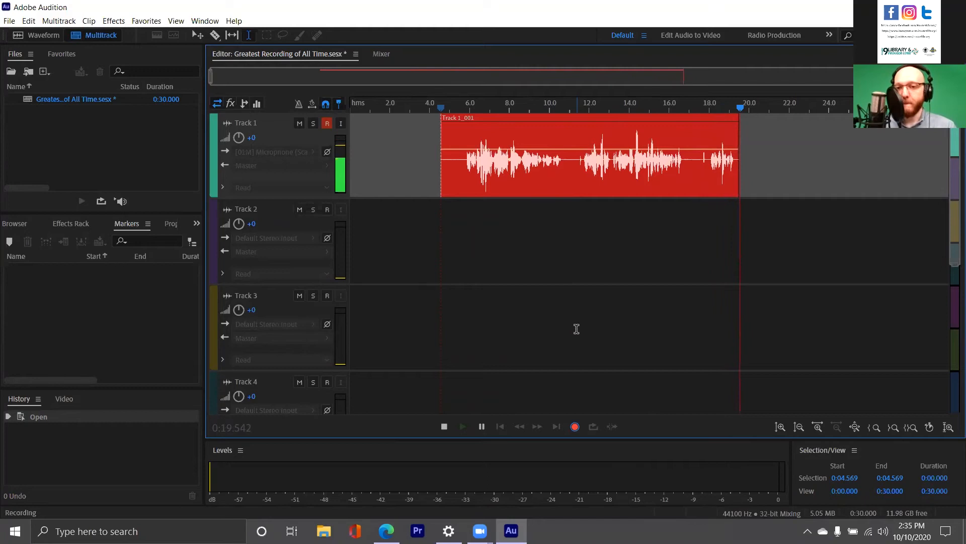
key(space)
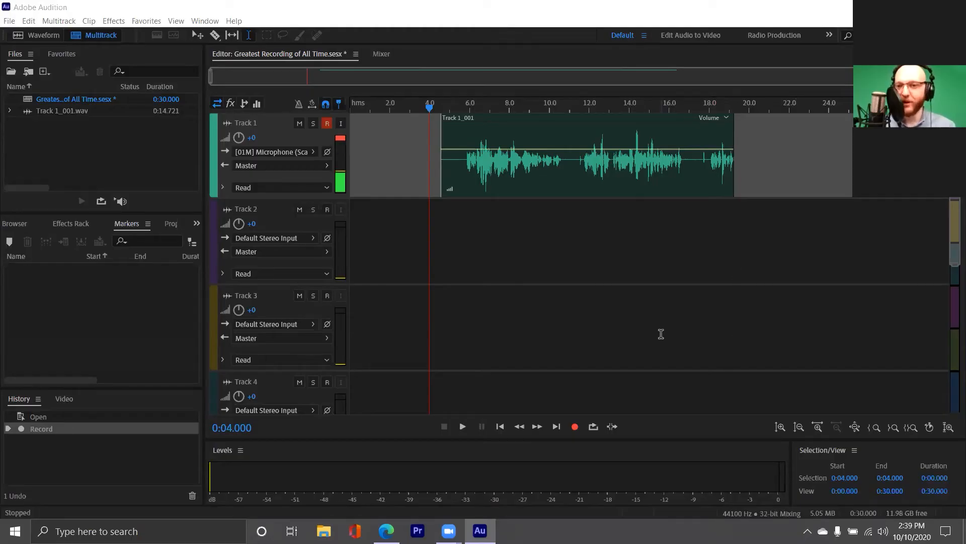
- Play back parts of the Track 1 recording, from about 0:05.1, 0:05.8 and 0:11.4
click(451, 165)
key(space)
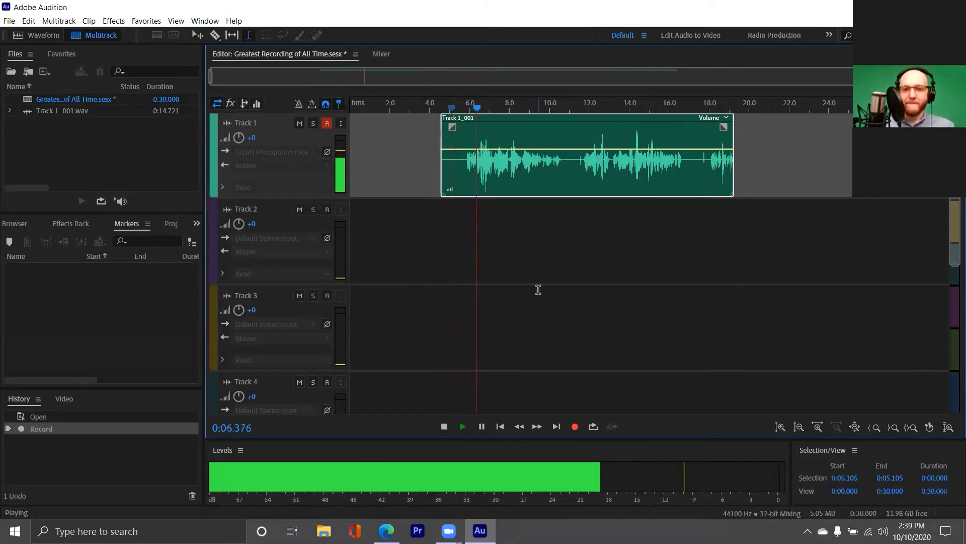
key(space)
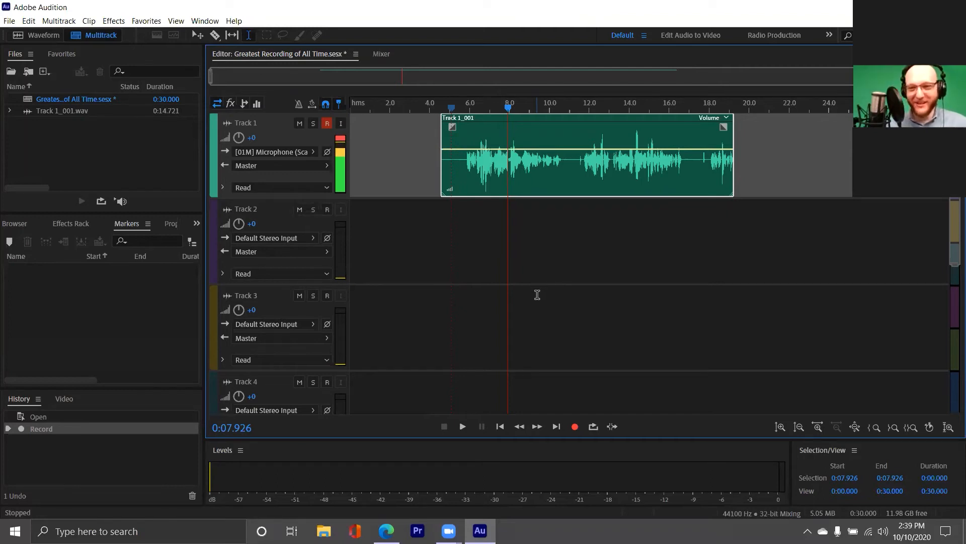
click(571, 221)
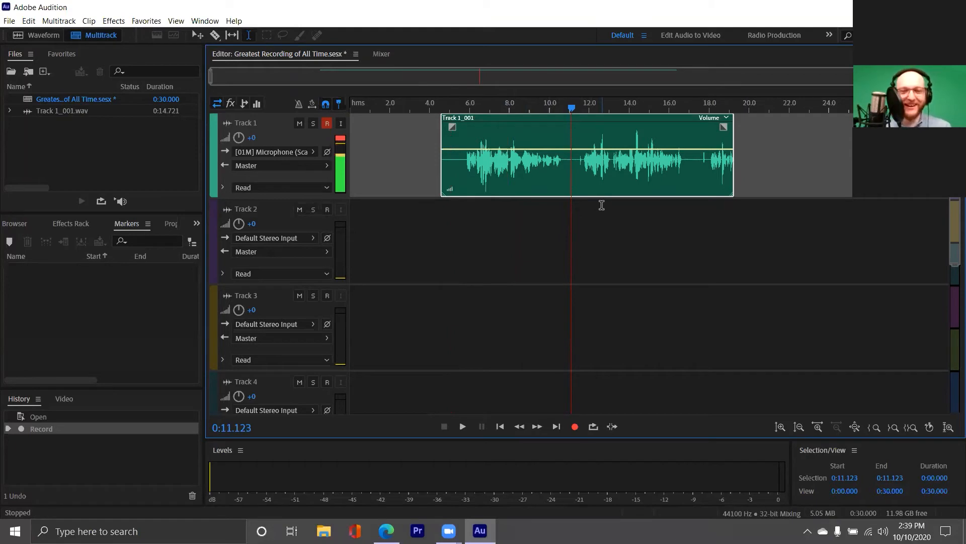
click(466, 169)
key(space)
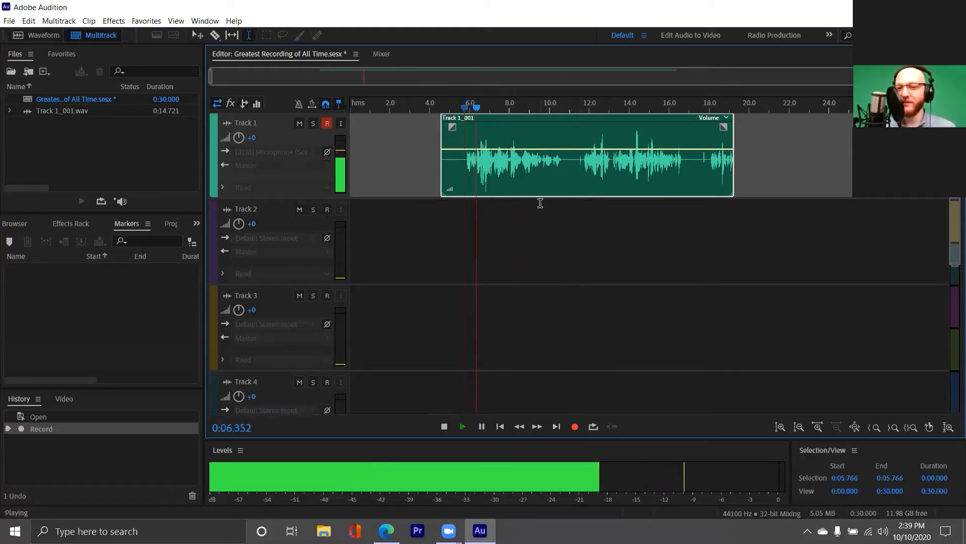
key(space)
click(578, 171)
key(space)
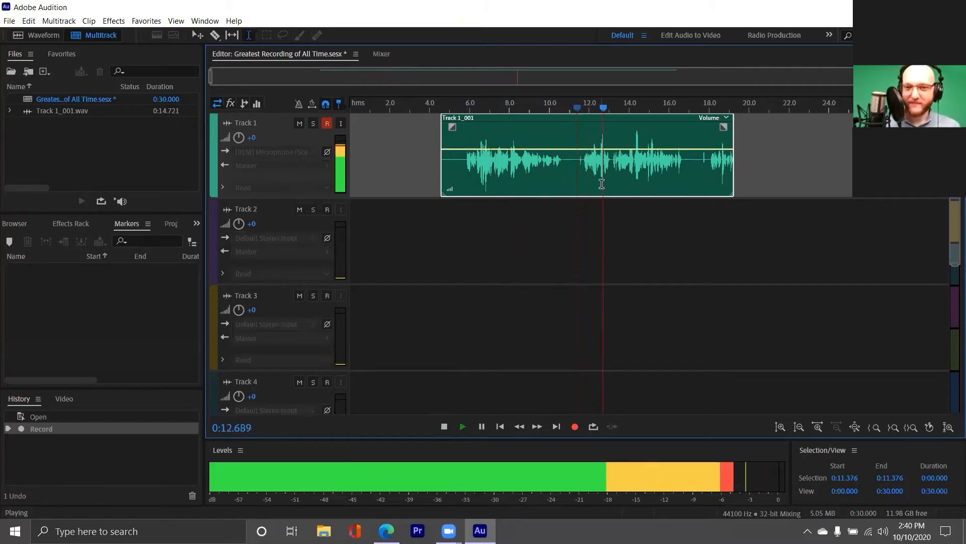
key(space)
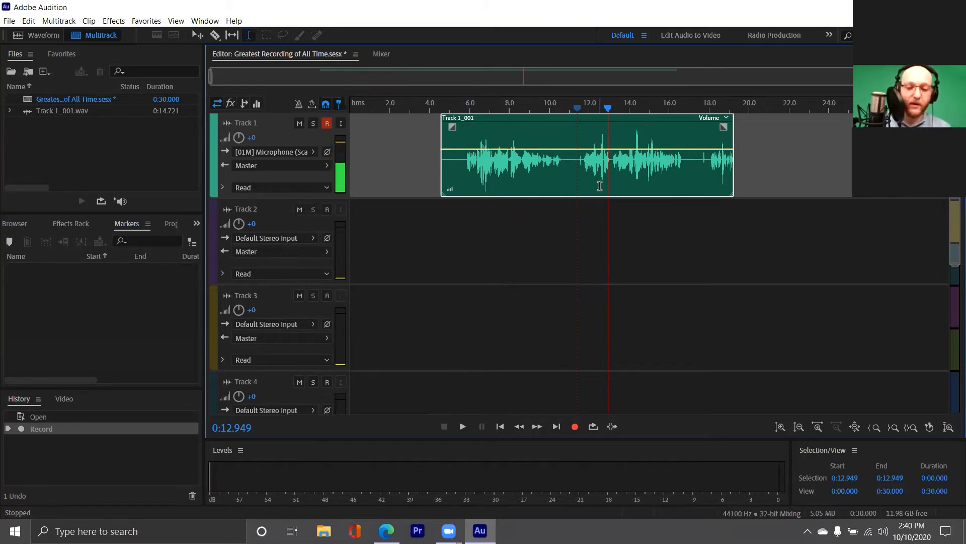
- Remove the recorded clip from Track 1 and record a new take about 4 seconds long starting at 0:04.000
key(Delete)
click(482, 171)
click(458, 169)
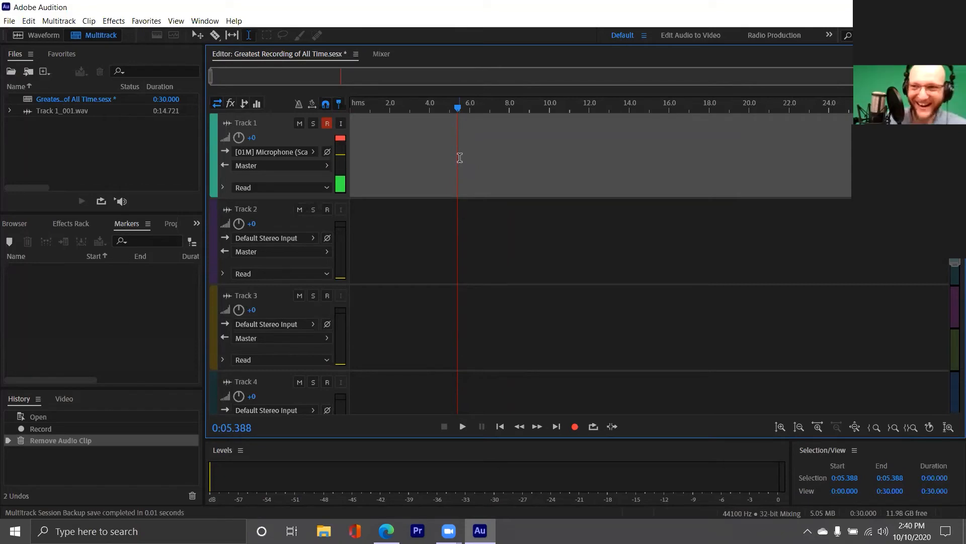
click(431, 159)
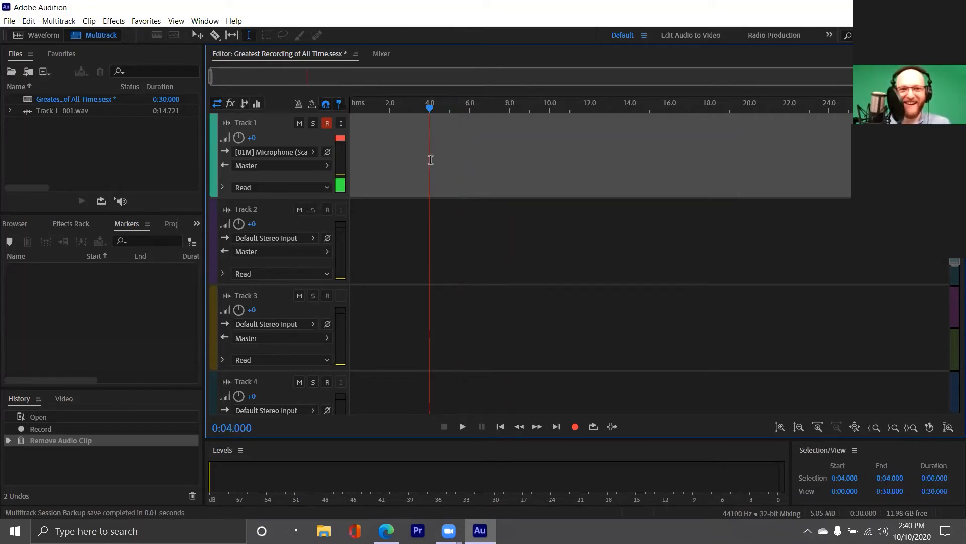
click(575, 429)
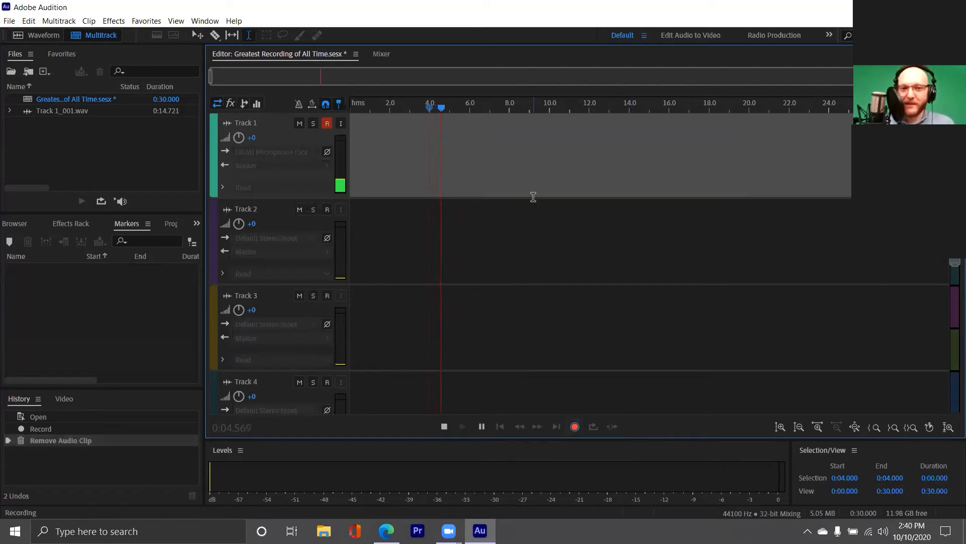
click(446, 427)
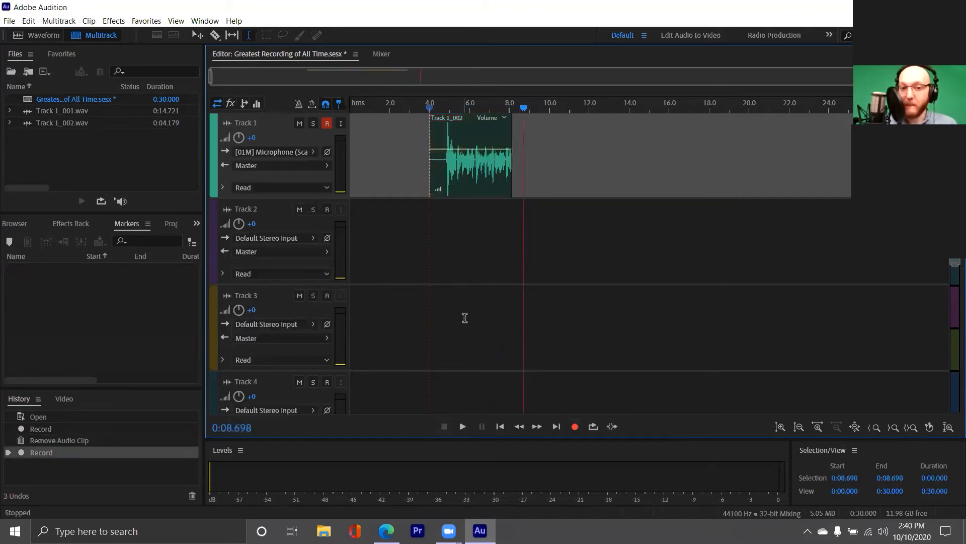
- Play back the new take on Track 1 from about 0:04.4
click(437, 151)
key(space)
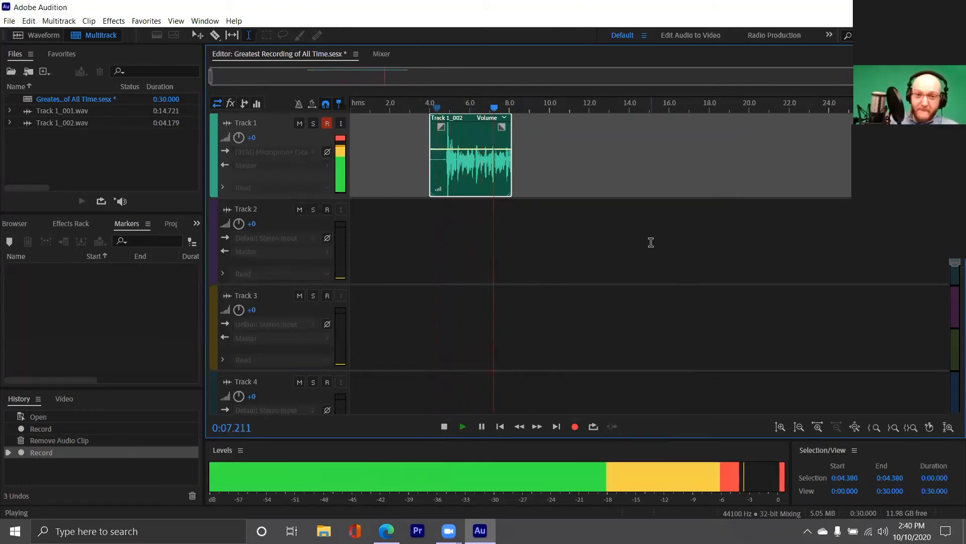
key(space)
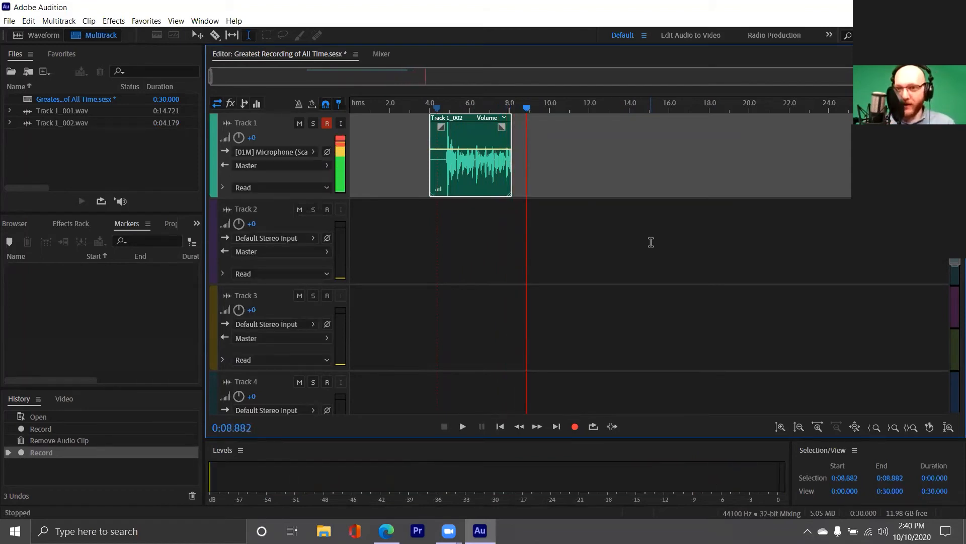
- Remove the second take from Track 1 and place the playhead at about 0:05.1
click(489, 172)
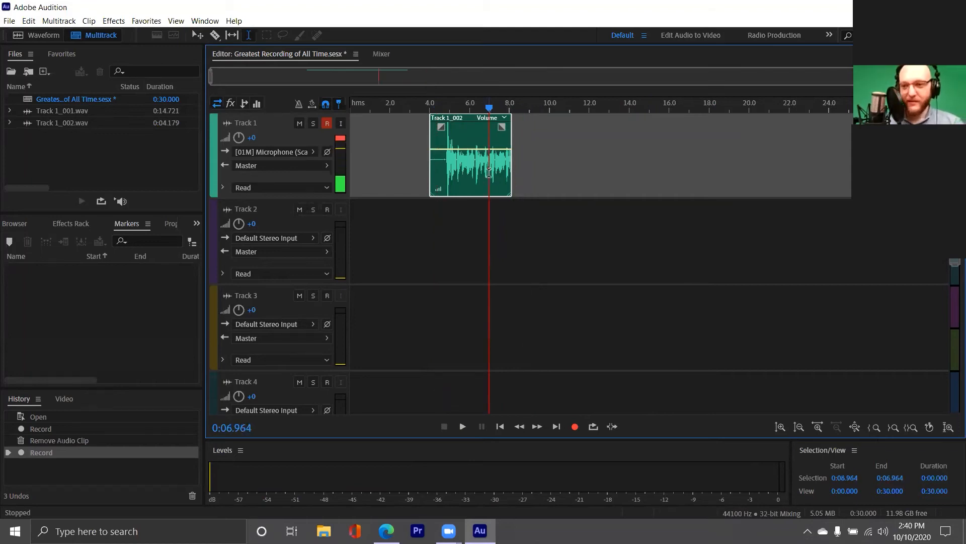
key(Delete)
click(468, 169)
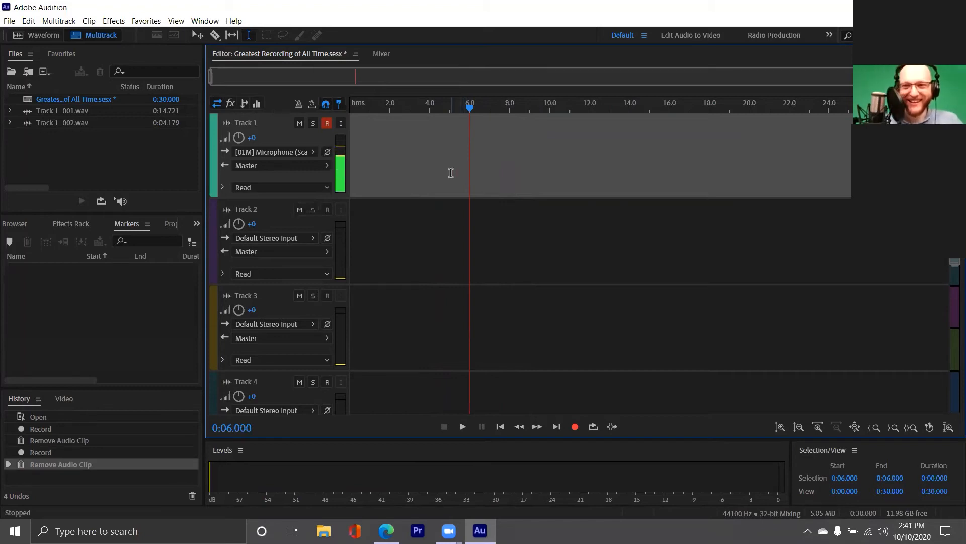
click(453, 169)
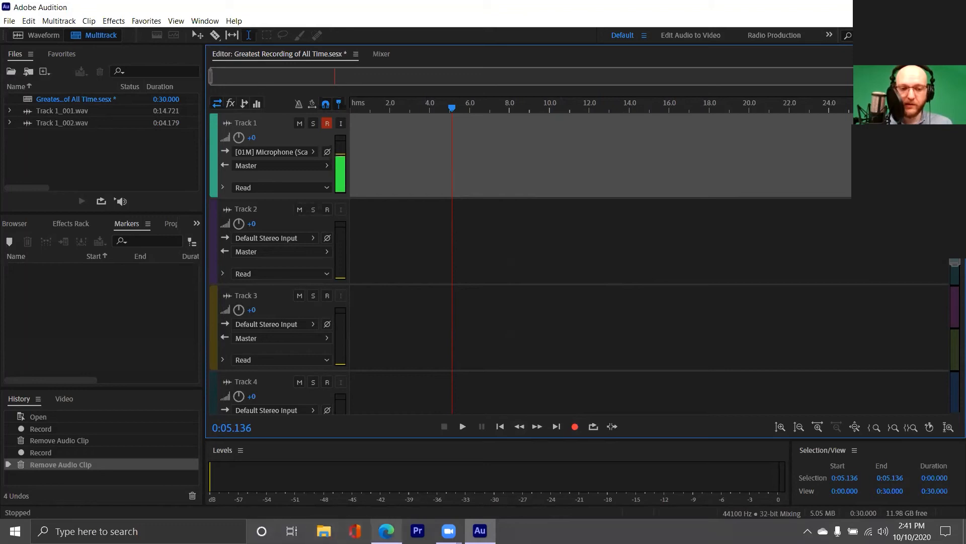
- Switch to the Edge browser, search the web for wikipedia, and open Wikipedia's English main page
click(387, 531)
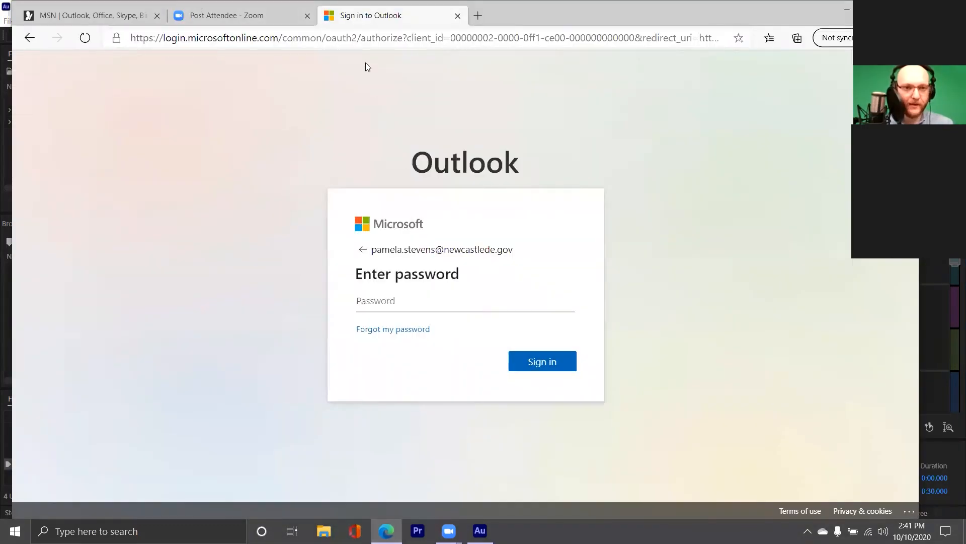
click(365, 39)
text(wikipedia)
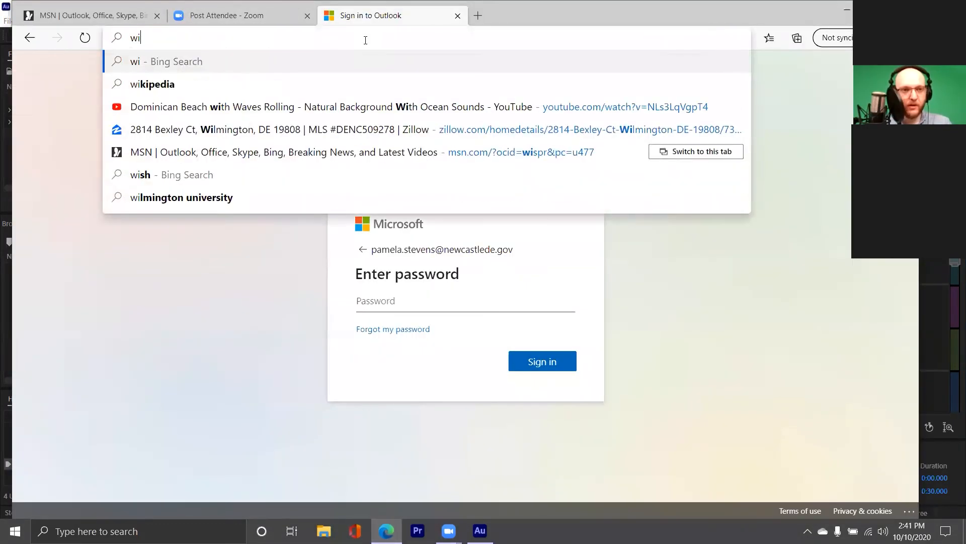
key(Return)
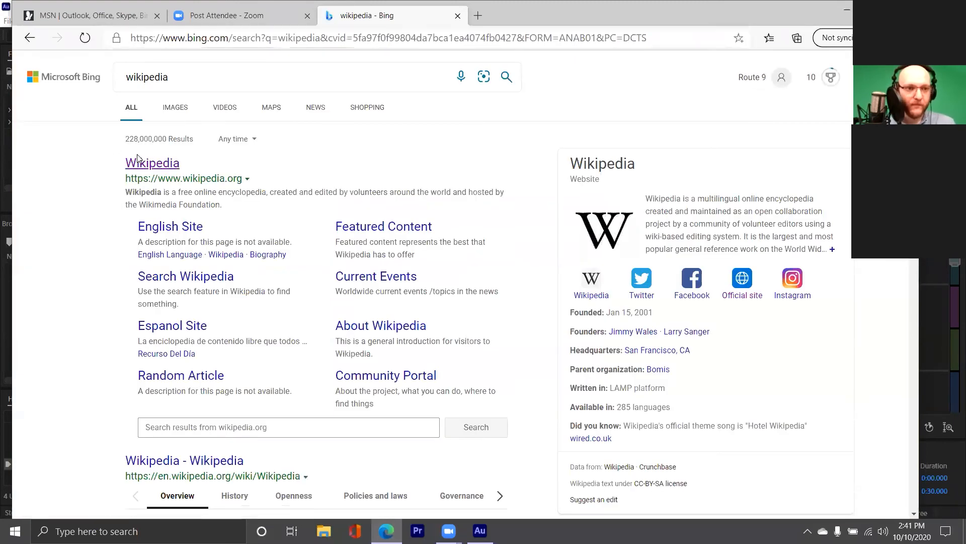
click(143, 164)
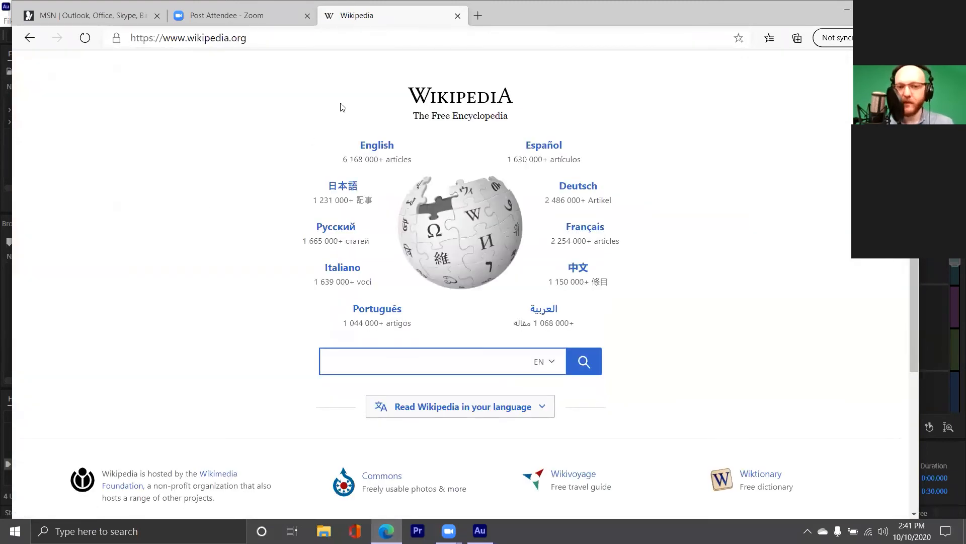
click(358, 145)
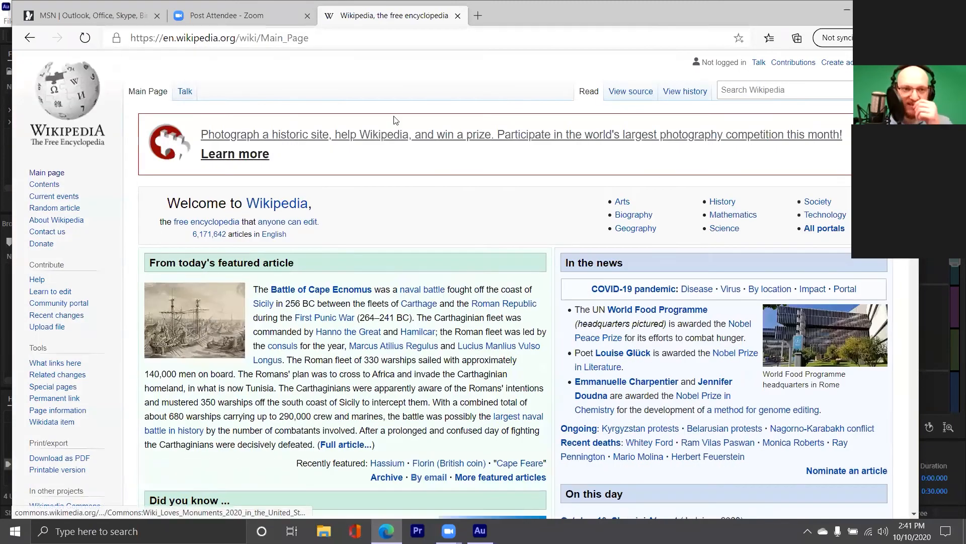
- Search Wikipedia for run dmc, bring the article's introduction into view, and return to Adobe Audition
click(738, 90)
text(run dmc)
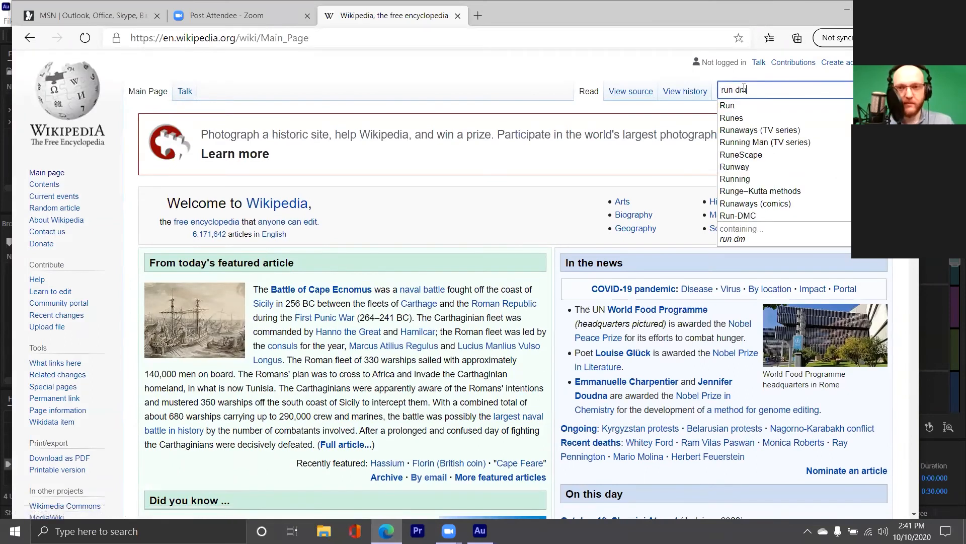
key(Return)
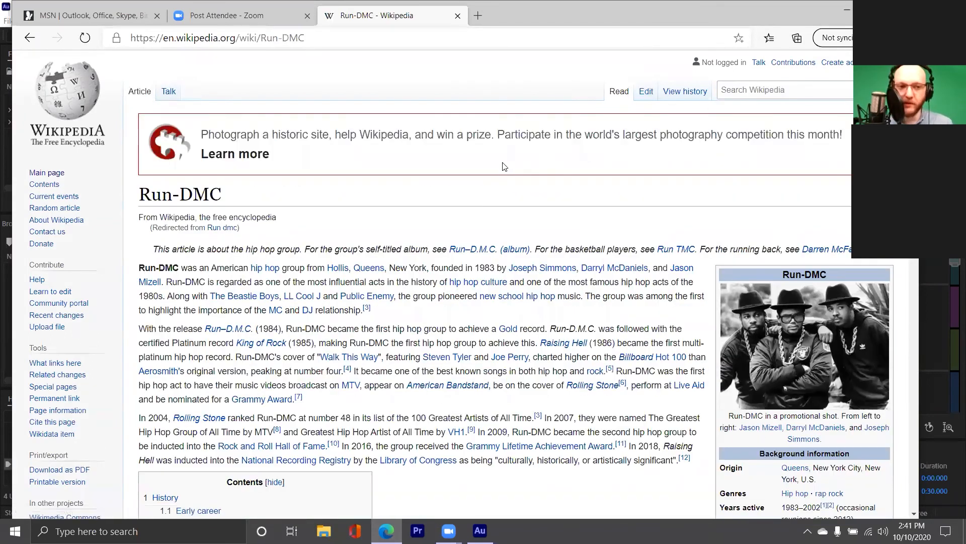
scroll(505, 193, down, 1)
click(848, 10)
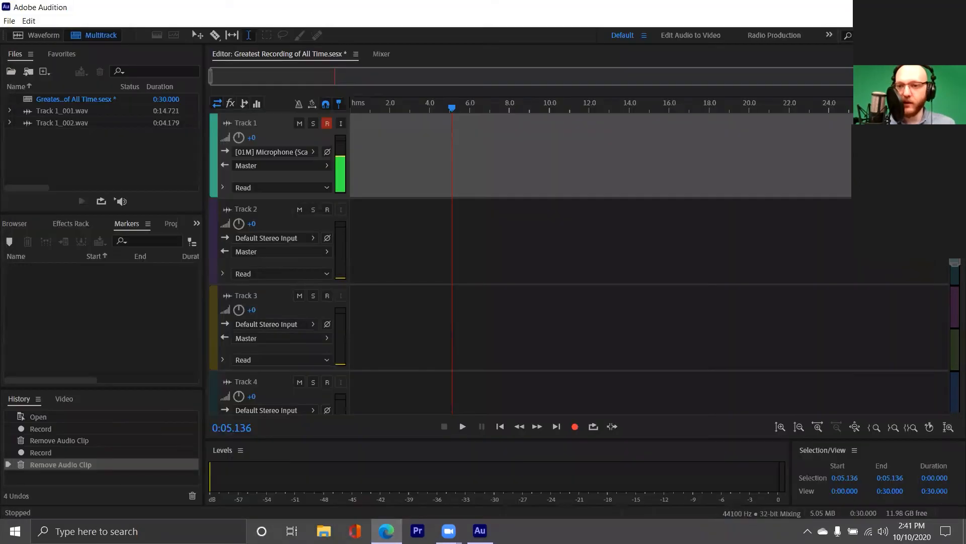
- Record a microphone take about 29 seconds long on Track 1 from about 0:03.6, with the Run-DMC article in view as reading text
click(398, 176)
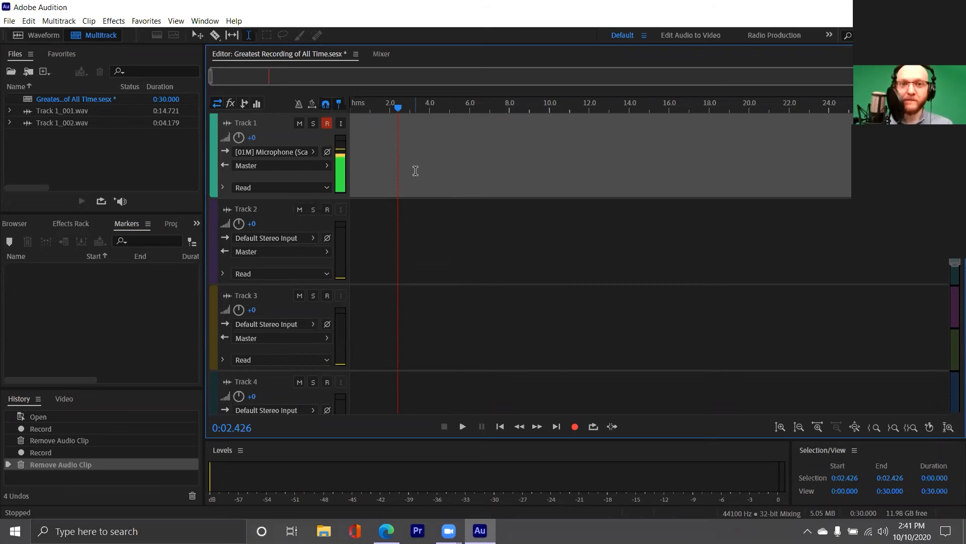
click(421, 171)
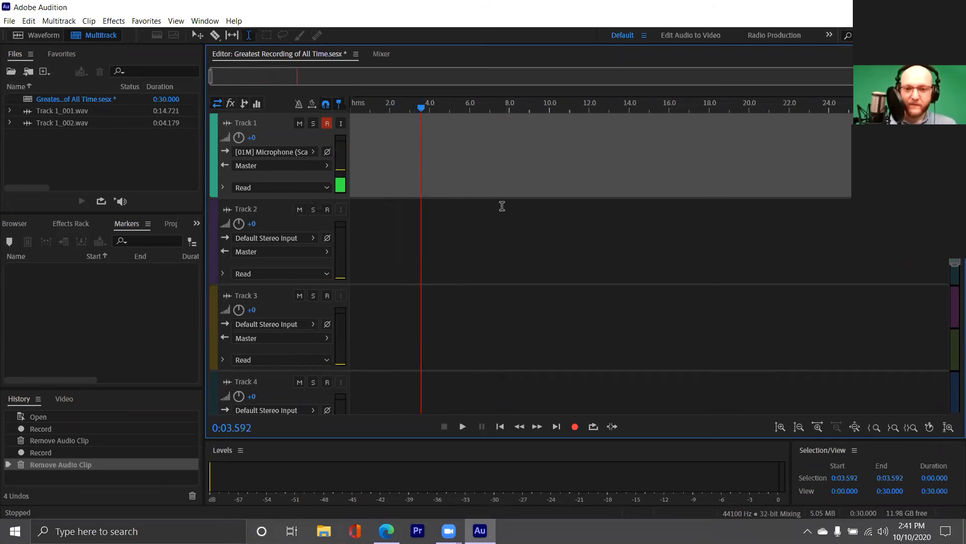
click(575, 426)
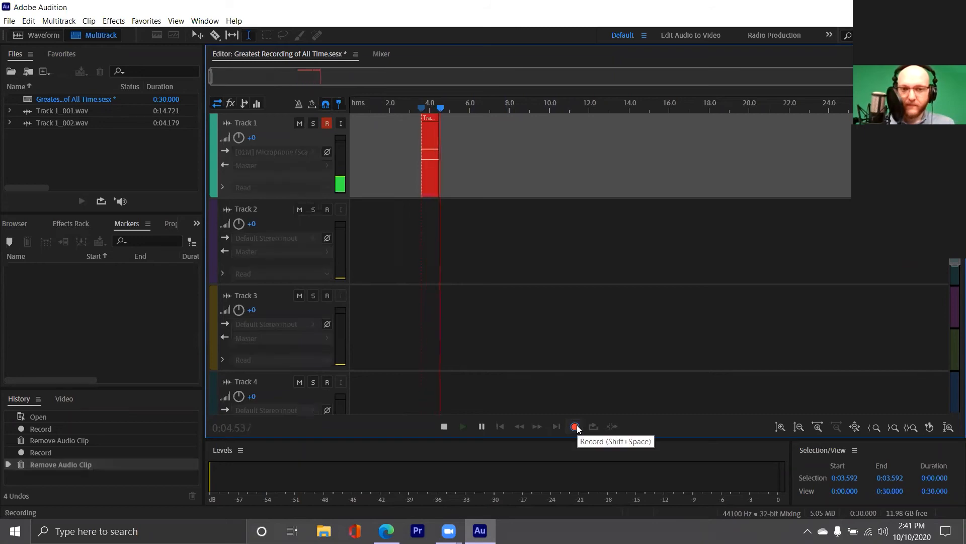
click(387, 530)
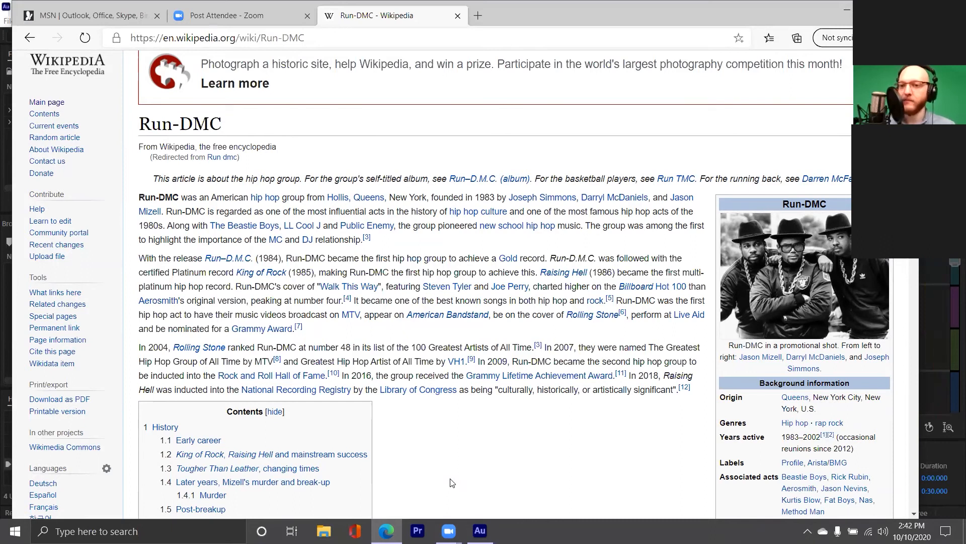
click(479, 530)
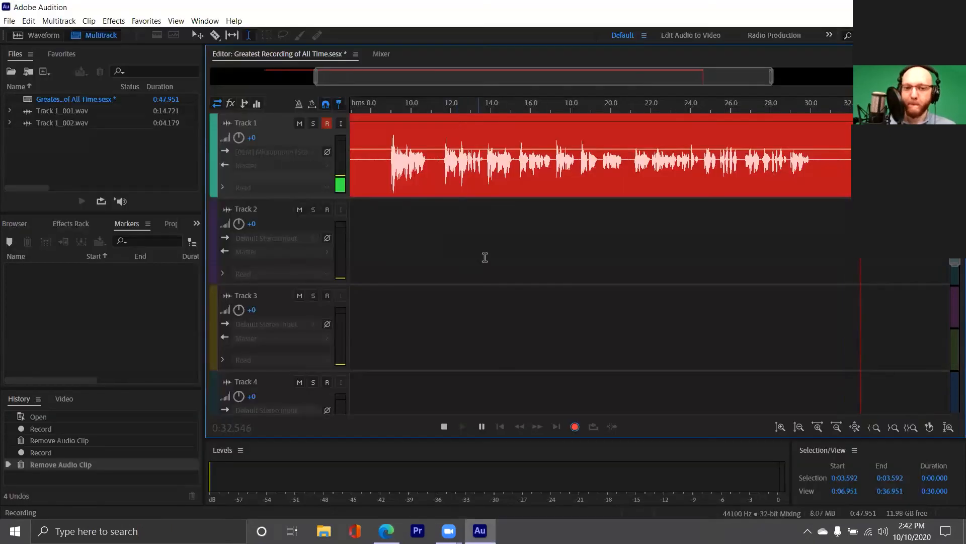
key(space)
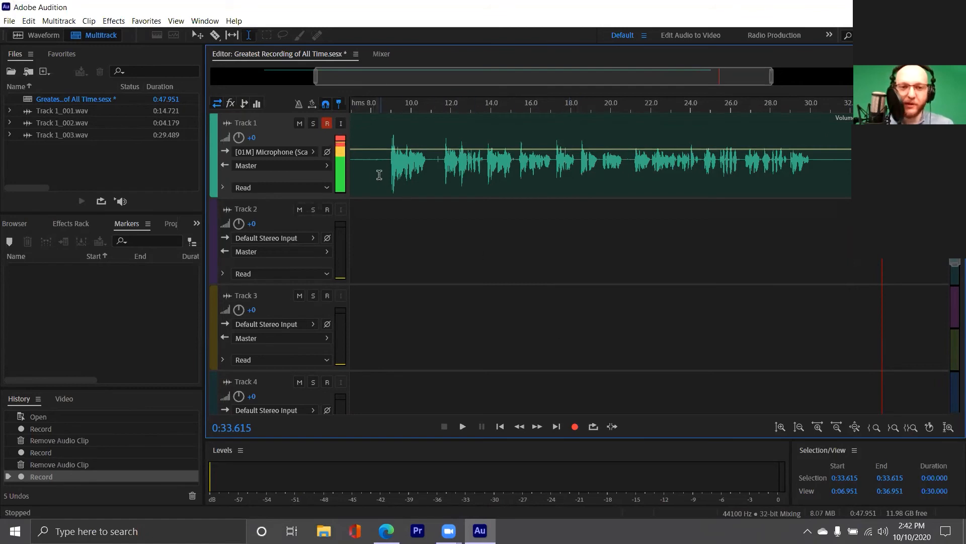
- Play back parts of the new Track 1 take, starting from about 0:08.7 and again from about 0:11.6
click(384, 174)
key(space)
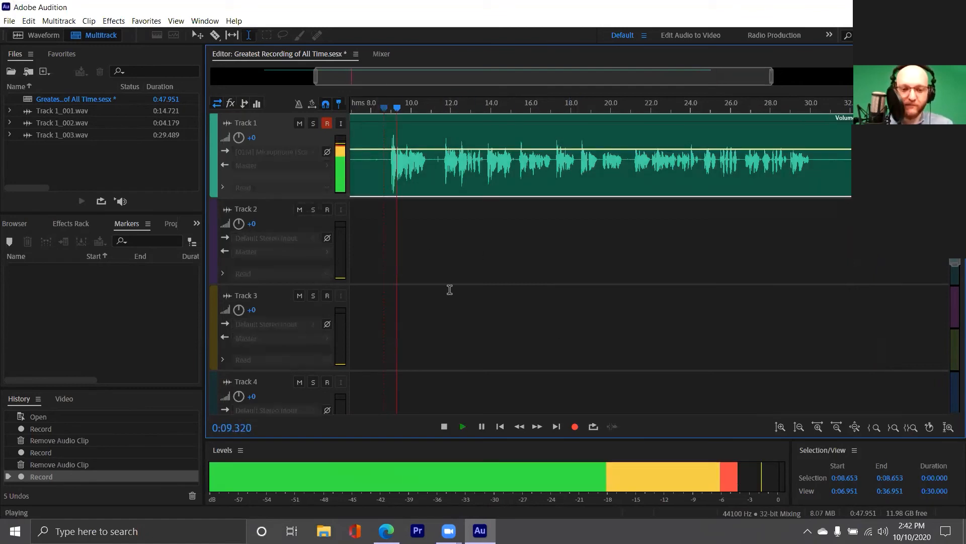
key(space)
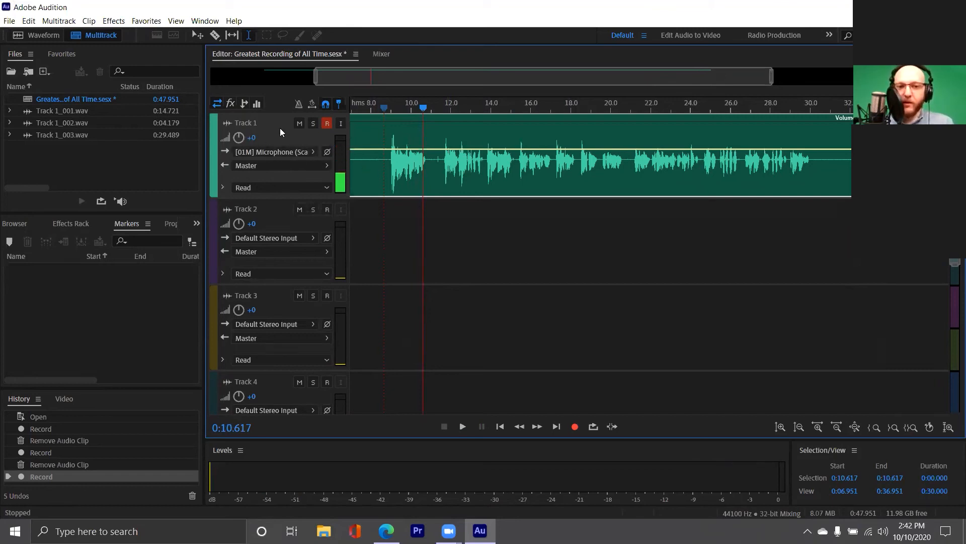
click(442, 164)
key(space)
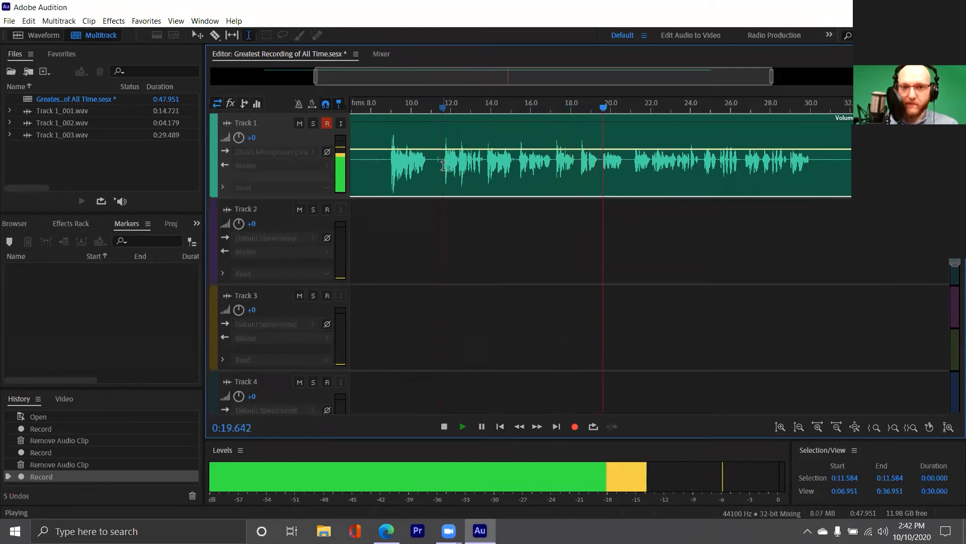
key(space)
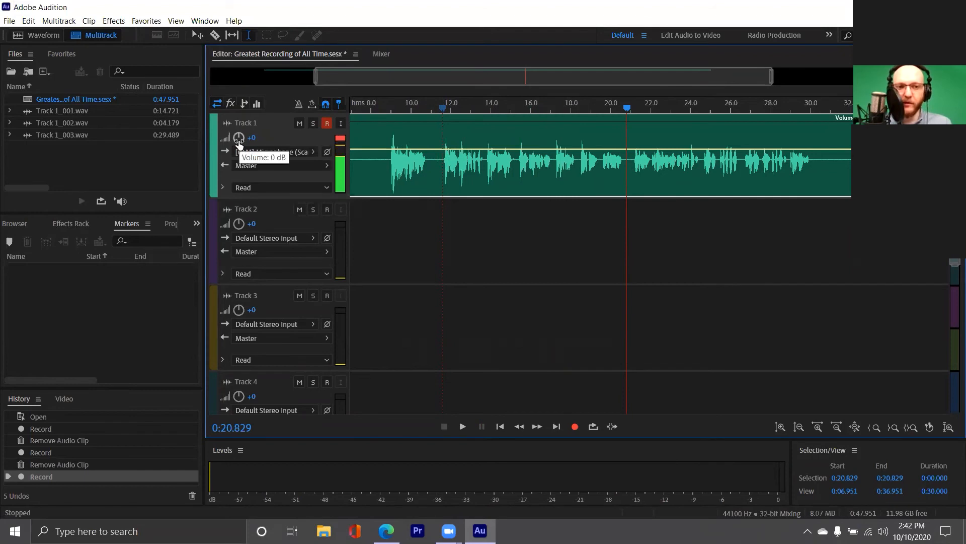
- Lower Track 1's volume to -7.2 dB, checking the level by playing the take from about 0:11.6
drag(239, 143, 224, 142)
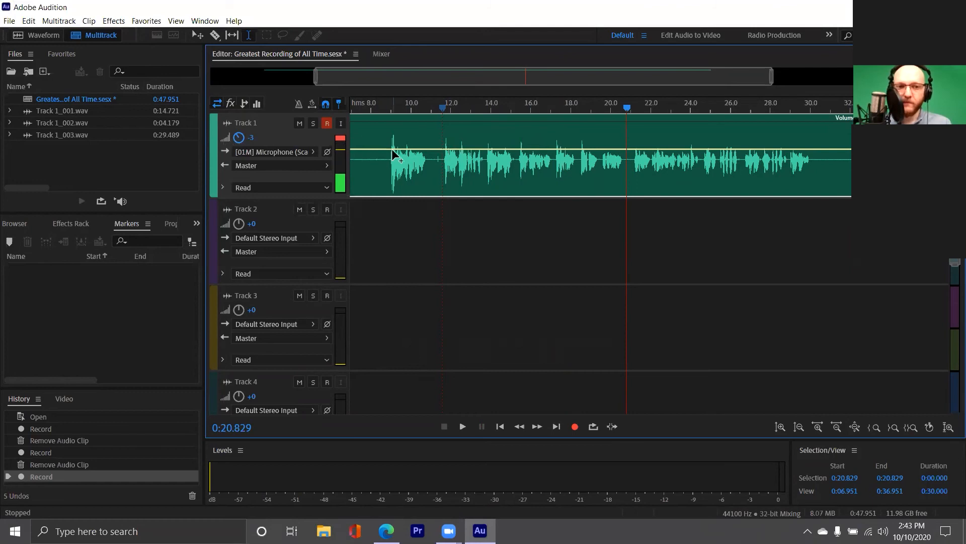
click(443, 169)
key(space)
drag(239, 138, 221, 137)
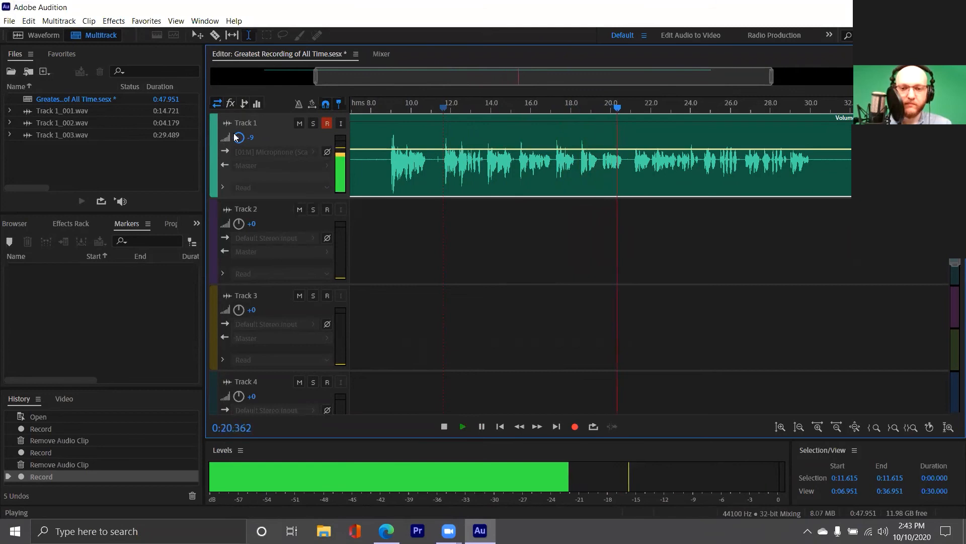
key(space)
drag(235, 137, 241, 138)
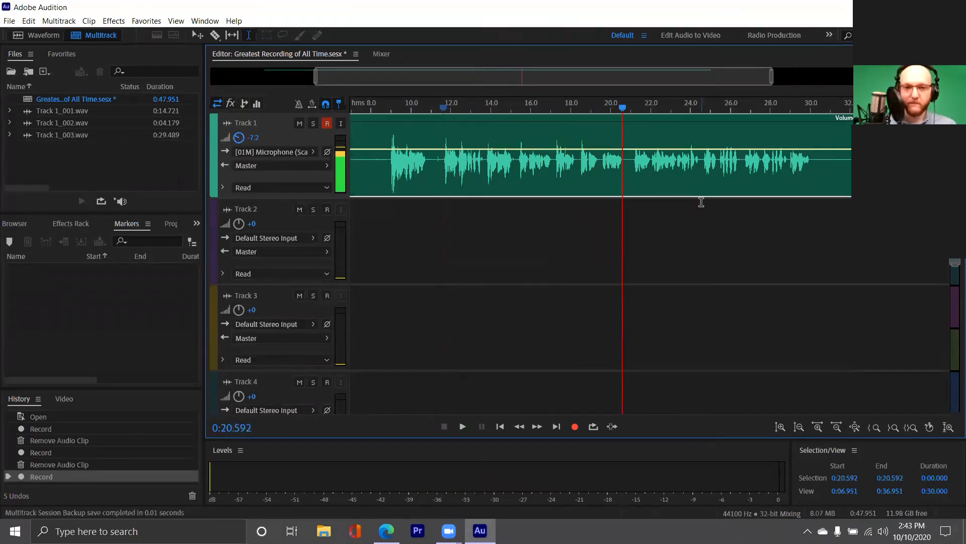
- View the Track 1 clip in the Waveform editor and return to the multitrack session
click(632, 173)
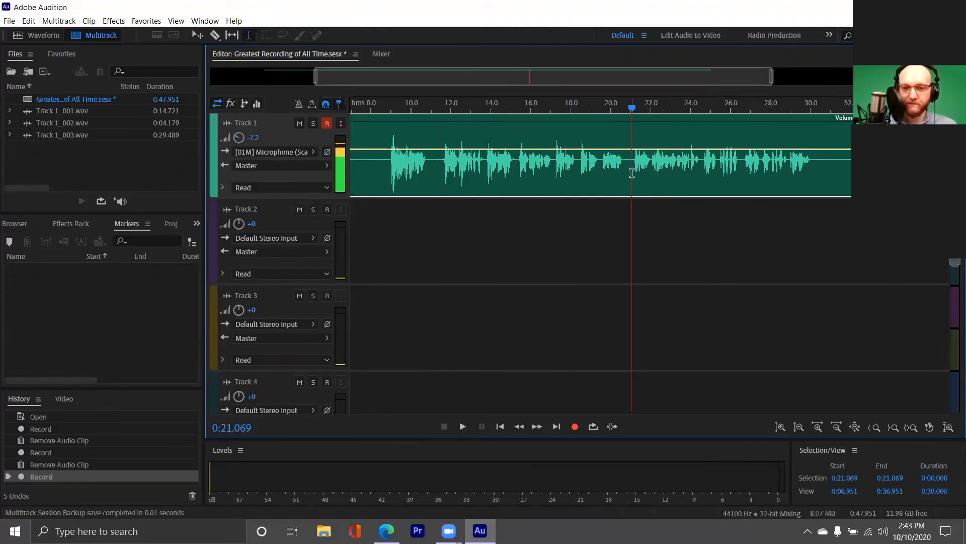
double_click(596, 168)
click(231, 260)
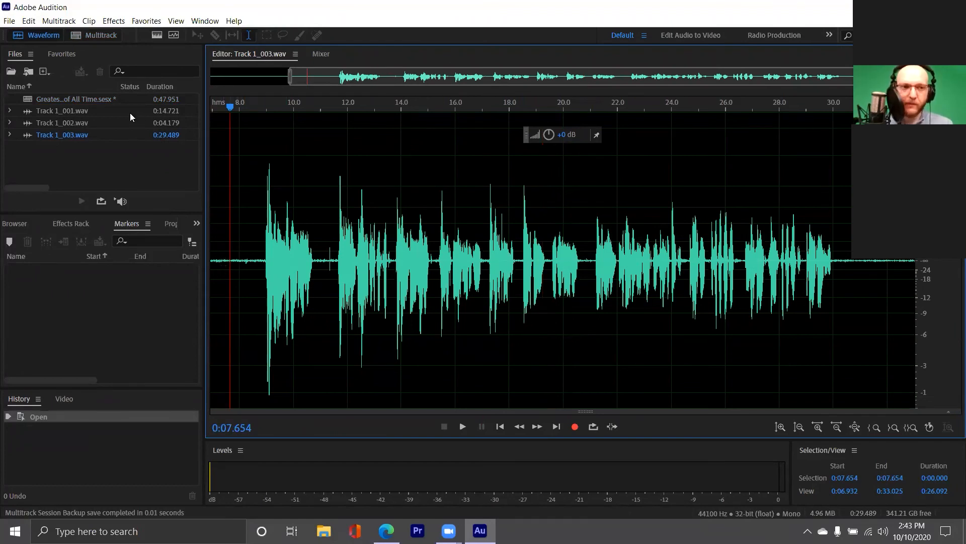
double_click(87, 100)
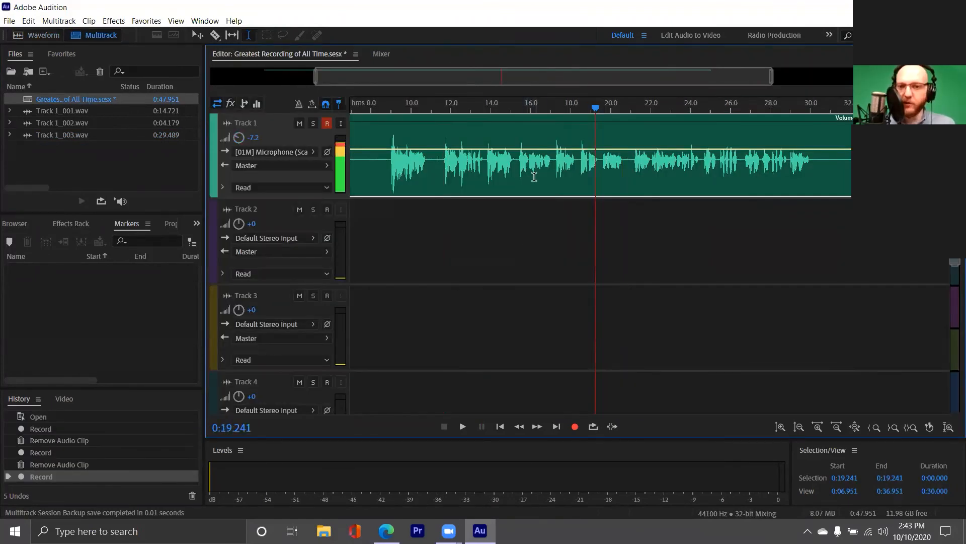
- Open the Track 1 clip in the Waveform editor and play its quiet lead-in selected from about 0:05.1 to 0:08.2
double_click(600, 179)
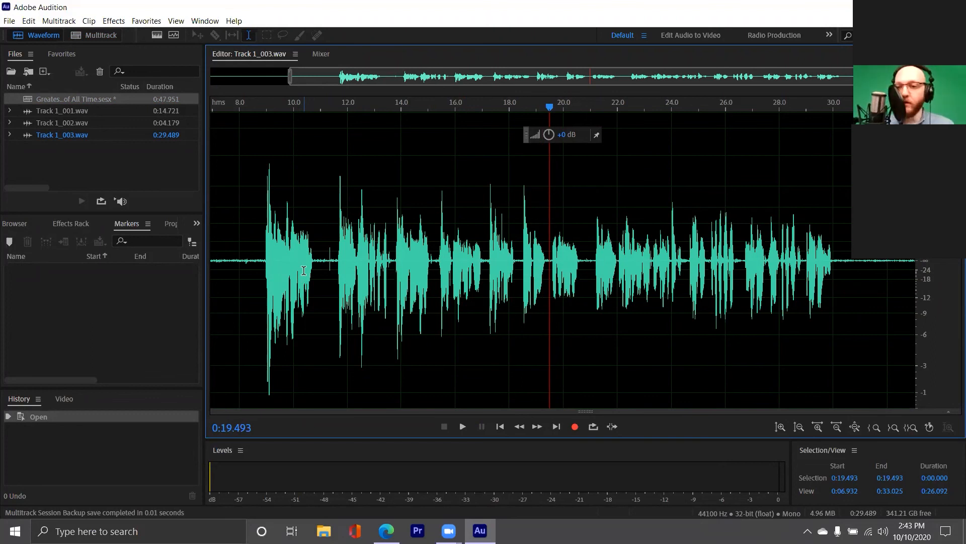
click(225, 261)
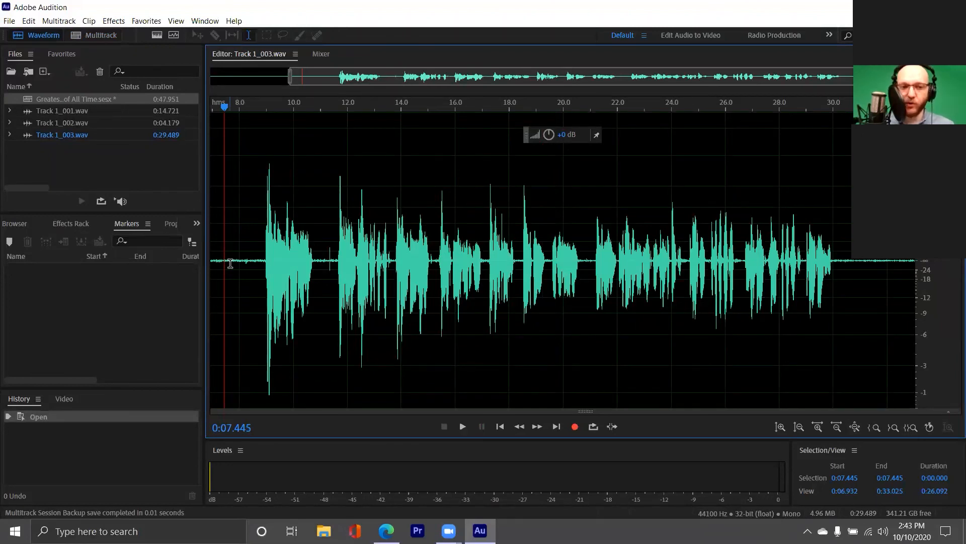
scroll(230, 263, up, 5)
drag(301, 262, 650, 272)
key(space)
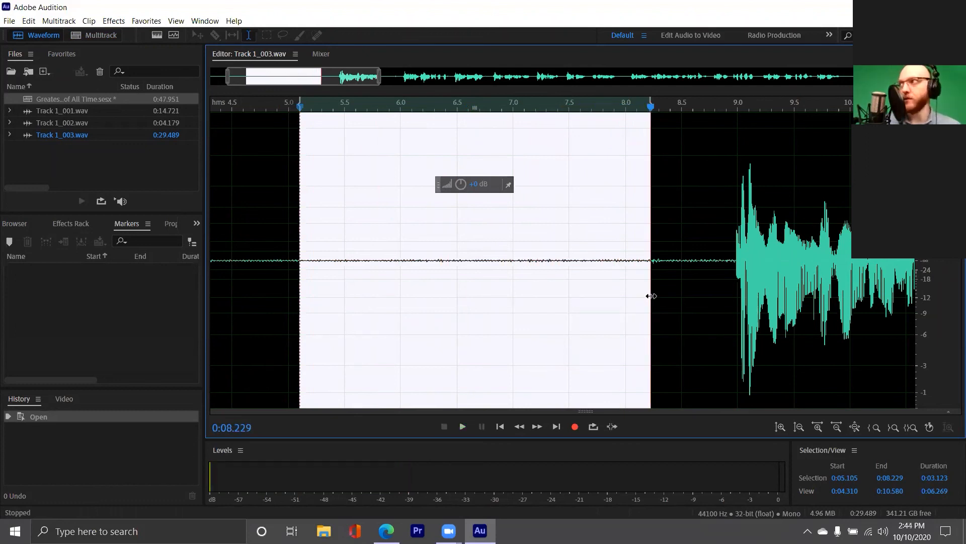
key(space)
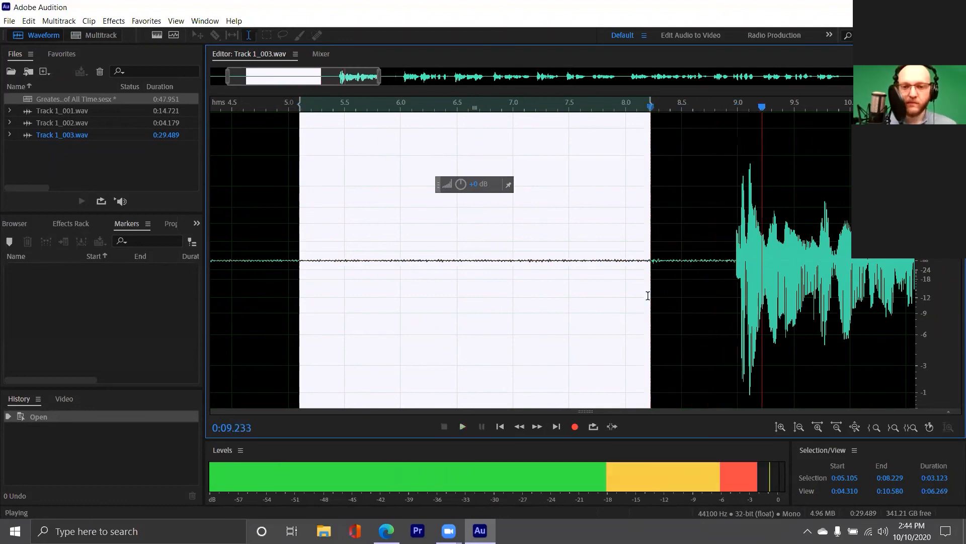
key(space)
- Select the quiet stretch just before the speech starts, from about 0:05.8 to 0:08.8
click(371, 265)
drag(384, 260, 711, 260)
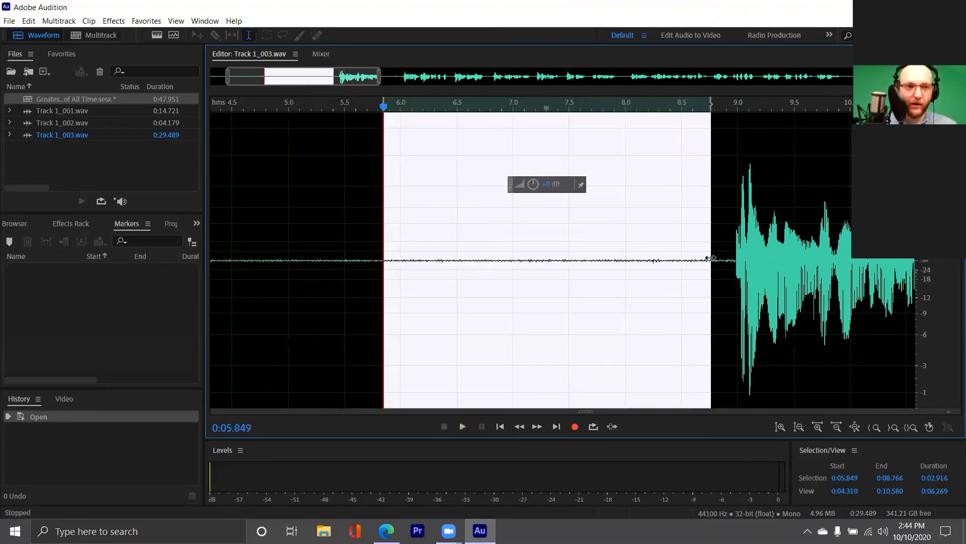